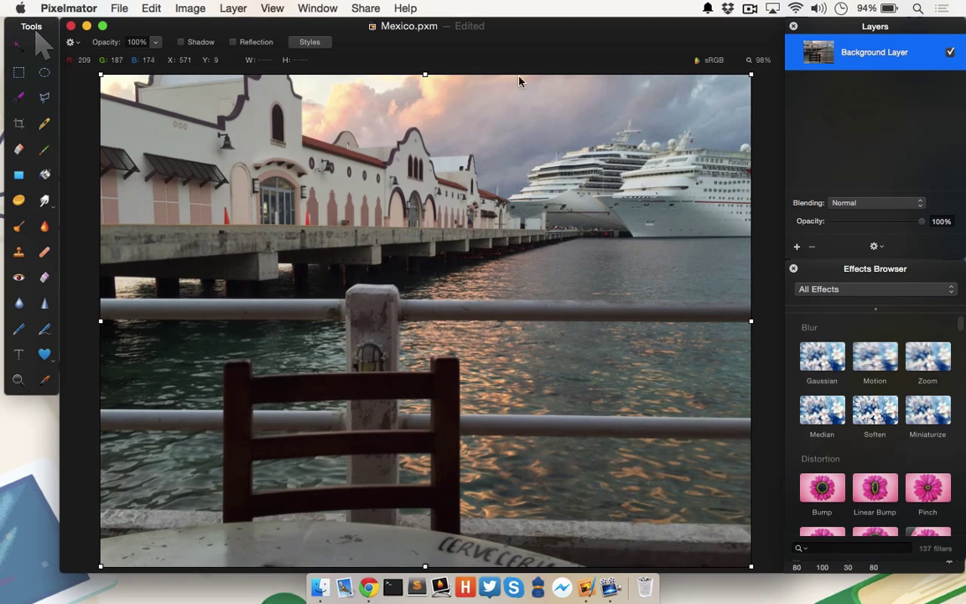
Filter the Effects Browser to the Blur category, showing filters like Gaussian and Motion
click(273, 8)
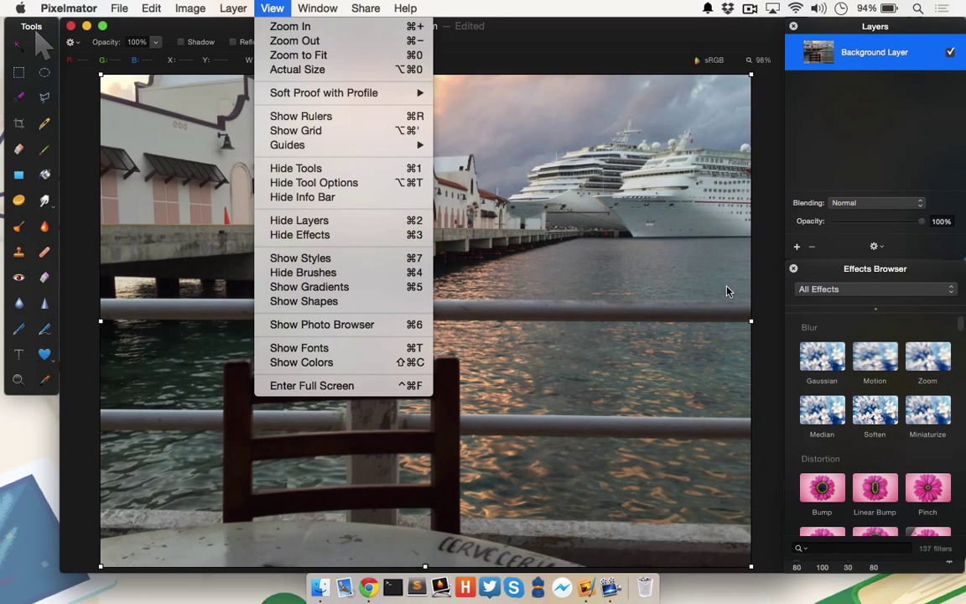
click(804, 289)
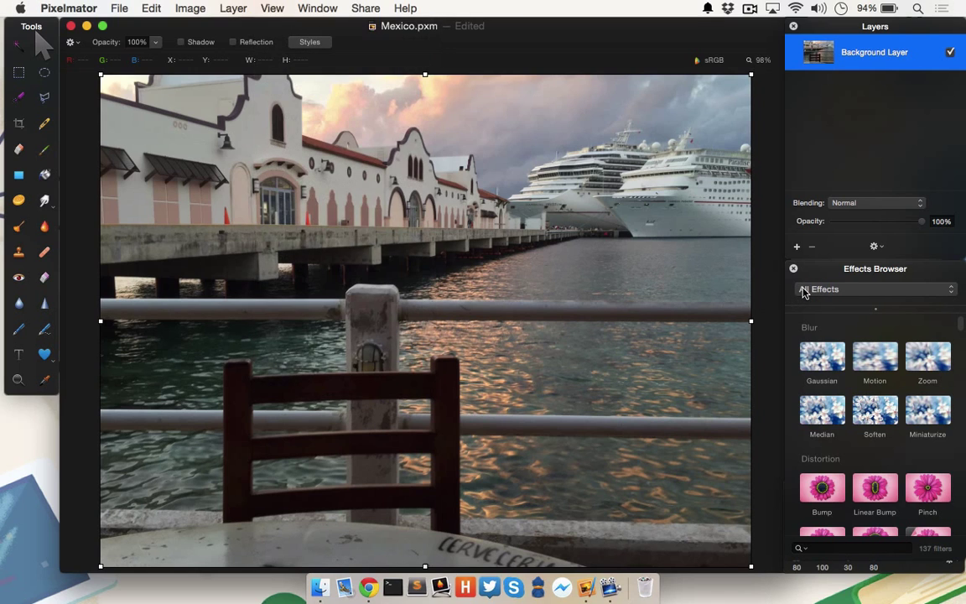
click(809, 302)
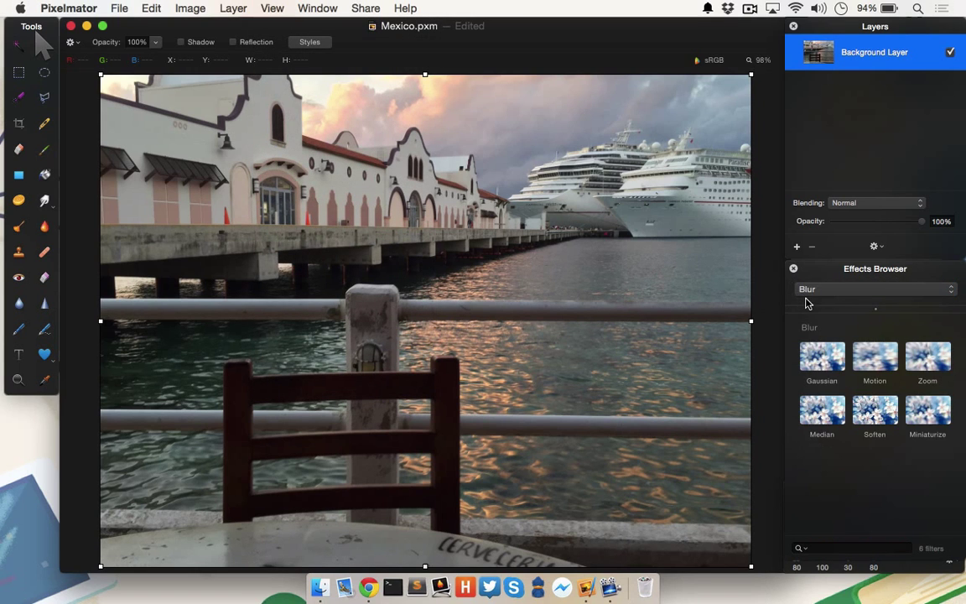
Apply Miniaturize with the ellipse on the chair, about 66% blur and 29% transition
drag(928, 409, 413, 436)
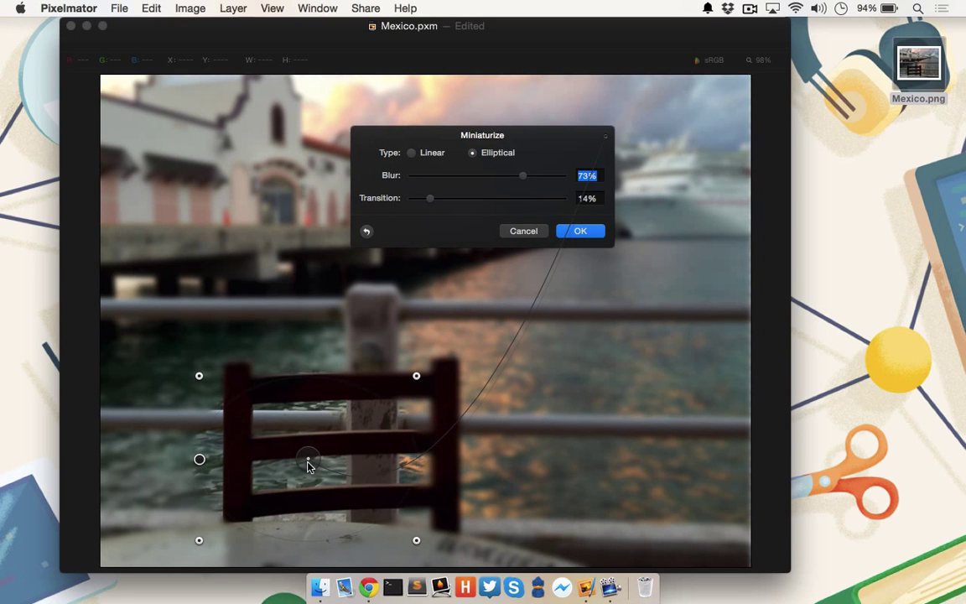
mouse_move(308, 466)
mouse_down()
mouse_move(311, 437)
mouse_move(345, 451)
mouse_up()
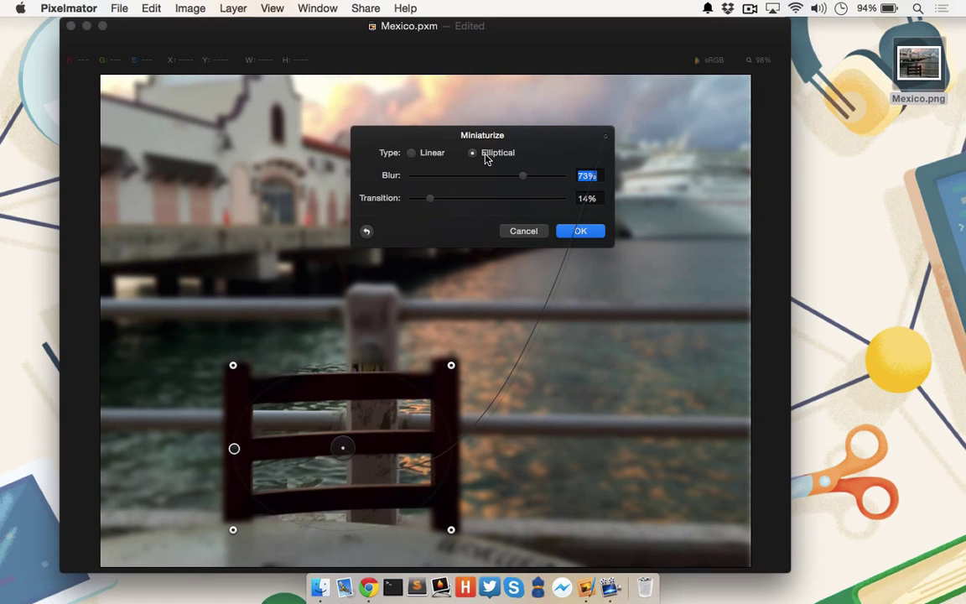
mouse_move(522, 176)
mouse_down()
mouse_move(494, 181)
mouse_move(512, 183)
mouse_up()
drag(431, 199, 455, 203)
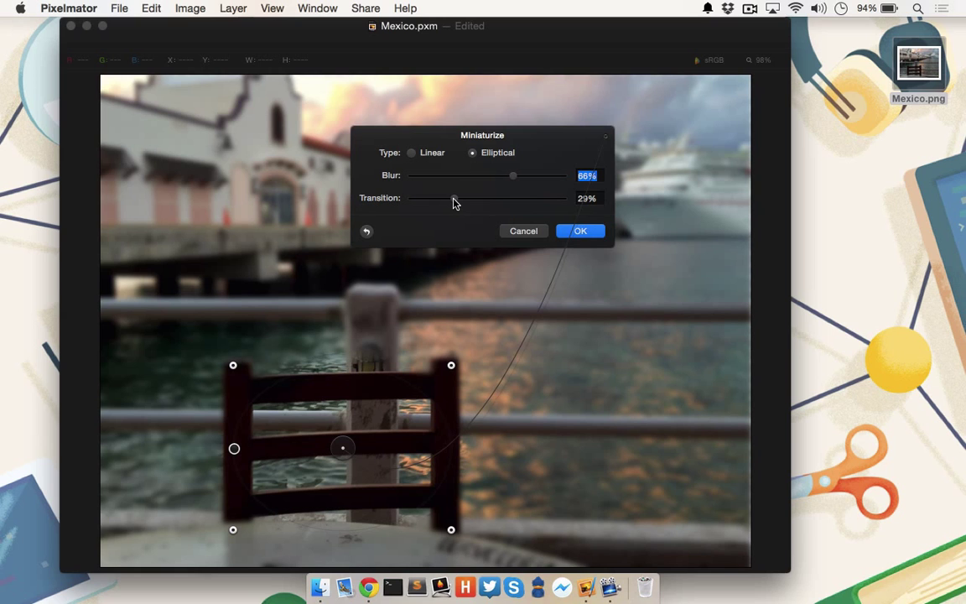
click(565, 234)
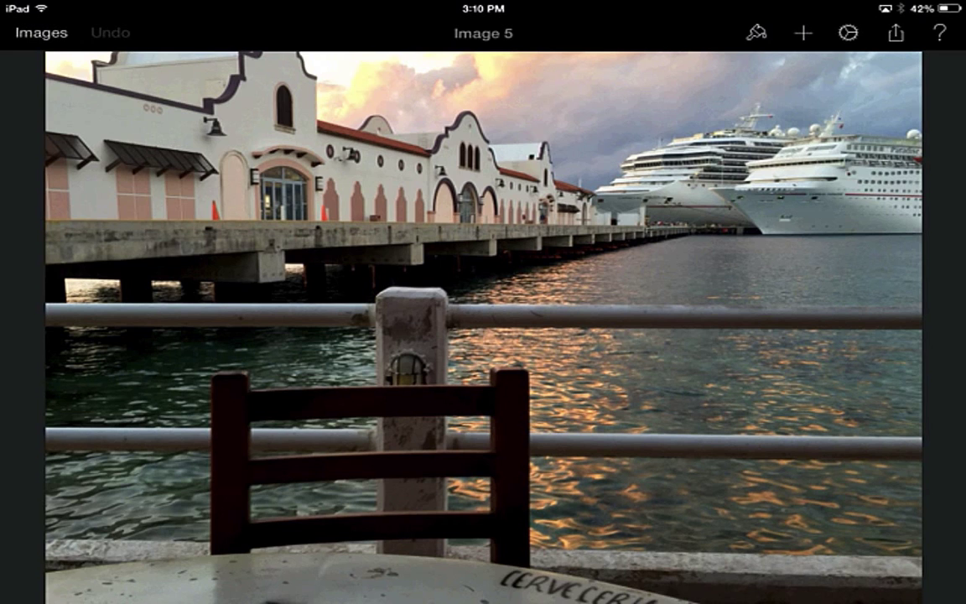
On iPad, apply Miniaturize with the focus band on the chair at about 42% strength
click(755, 33)
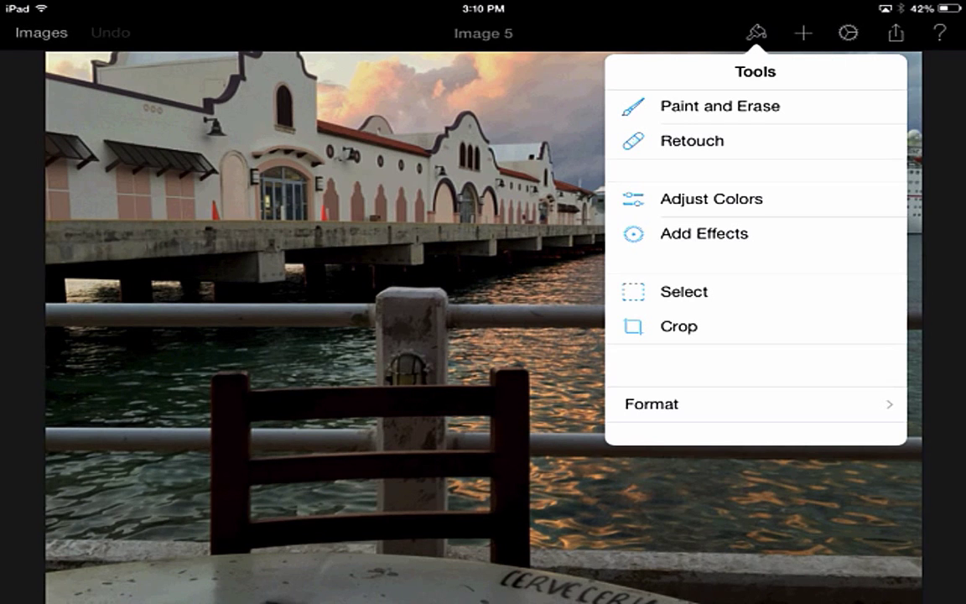
click(705, 233)
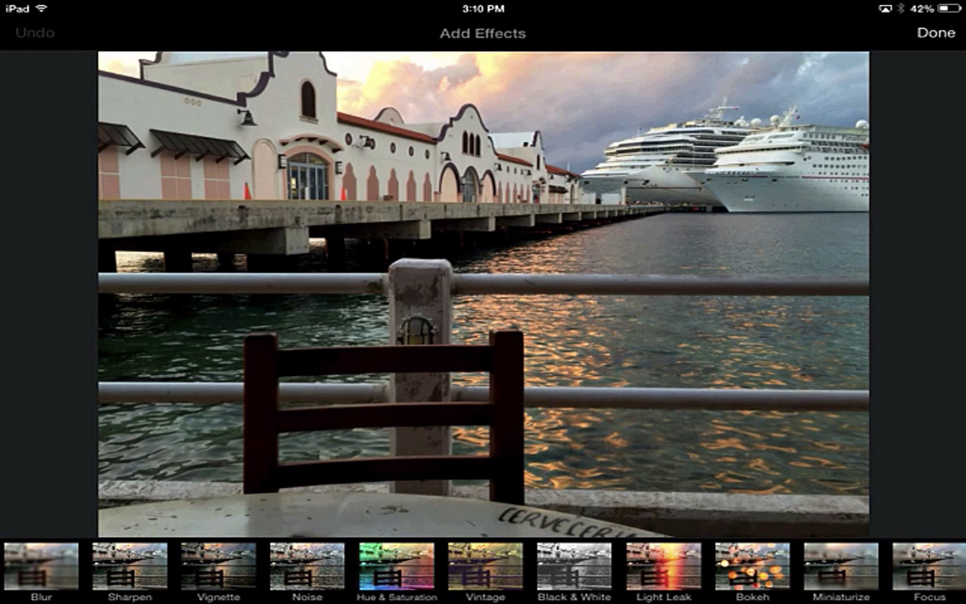
click(841, 567)
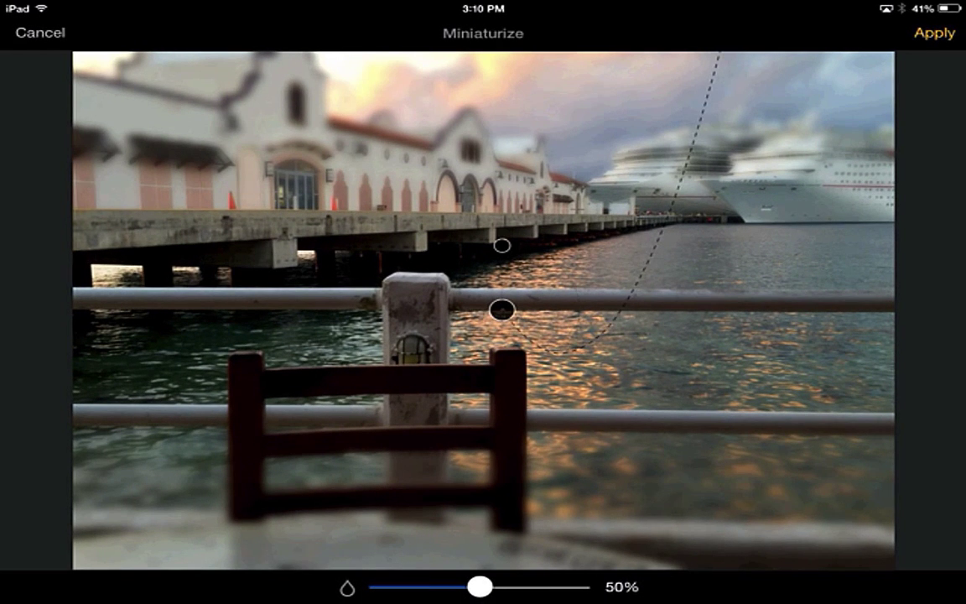
drag(501, 310, 313, 439)
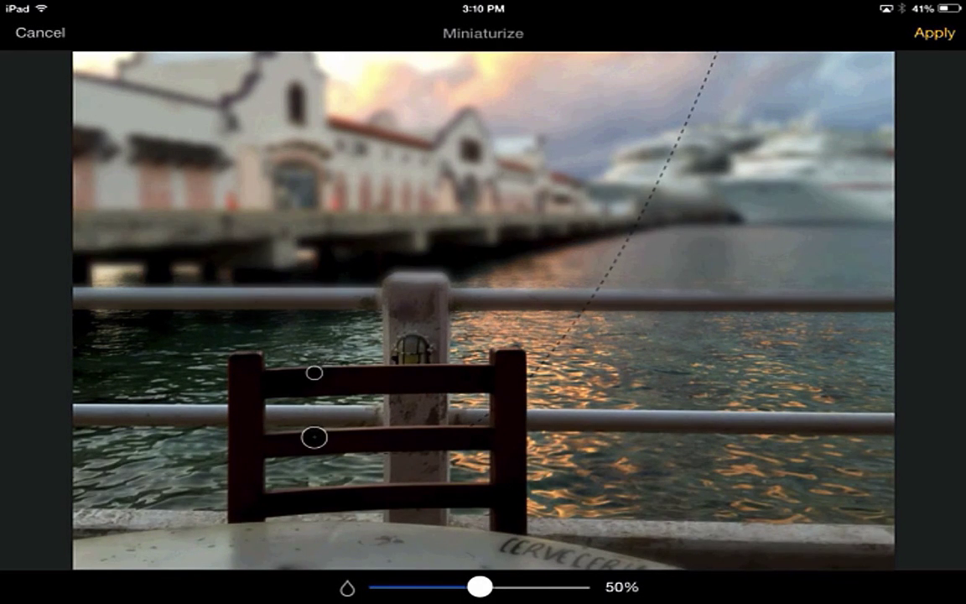
mouse_move(480, 586)
mouse_down()
mouse_move(430, 586)
mouse_move(464, 586)
mouse_up()
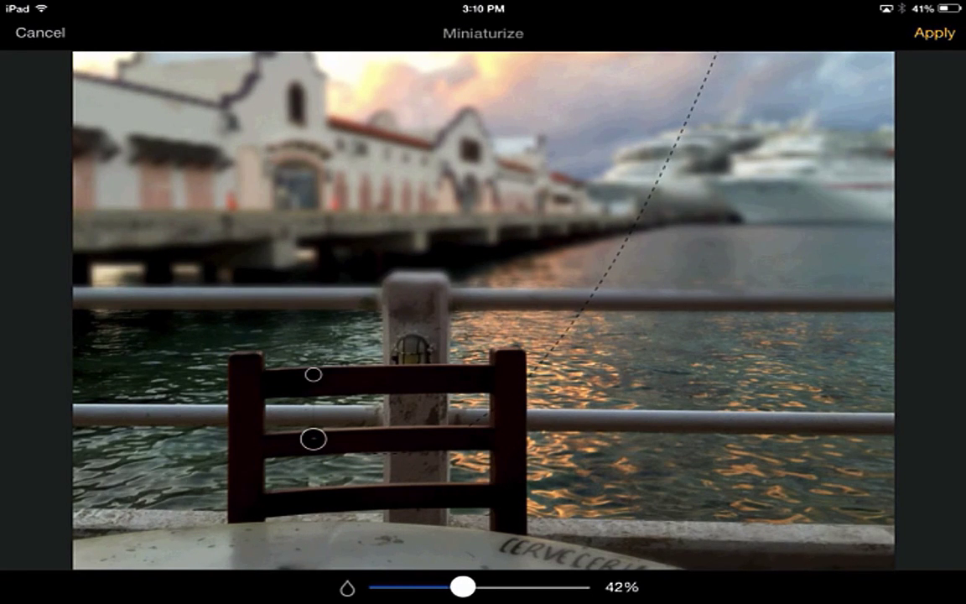
click(934, 32)
click(936, 32)
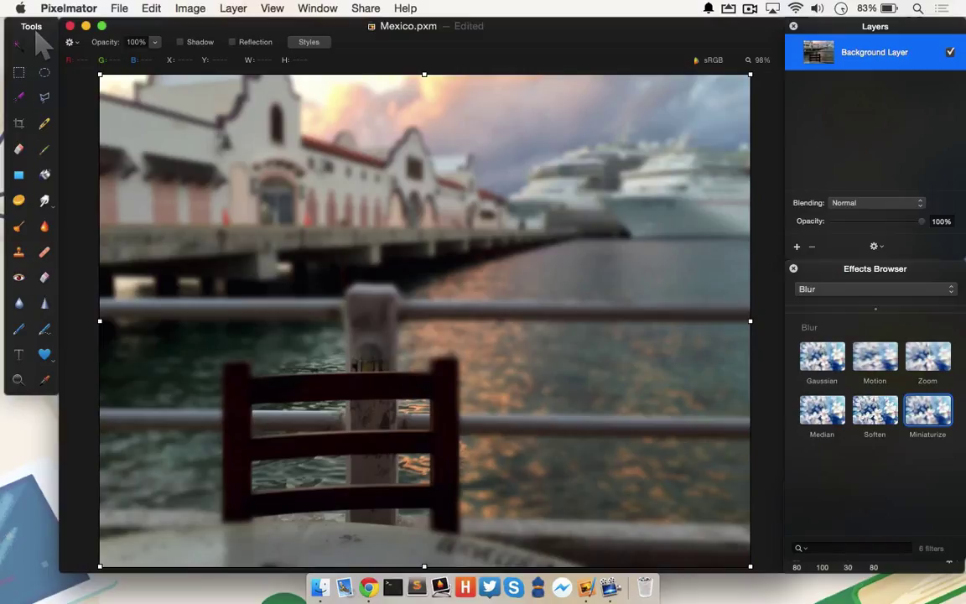
Preview a Color Adjustments Sepia Tone on the blurred photo with intensity lowered to about 60%
click(872, 290)
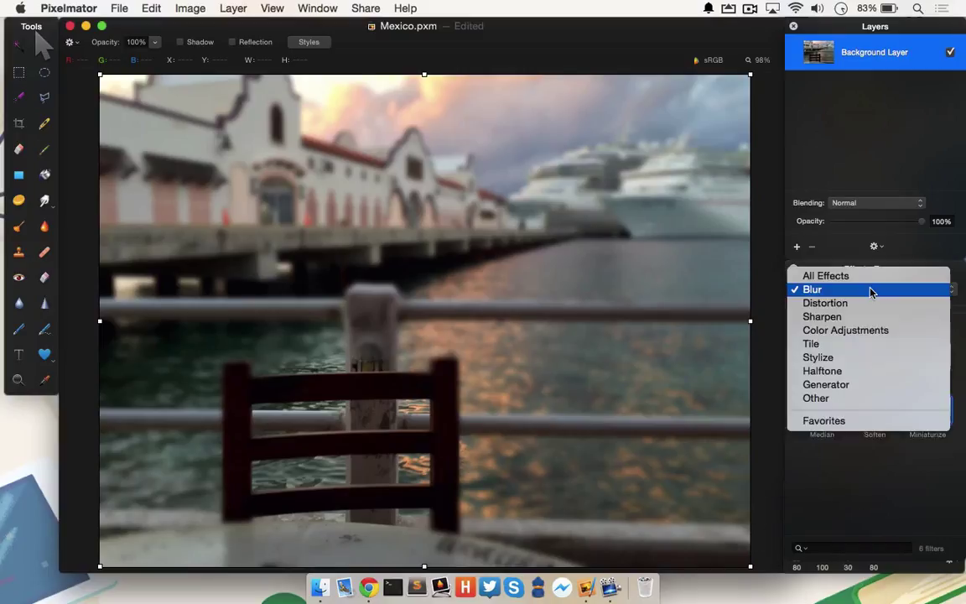
click(872, 329)
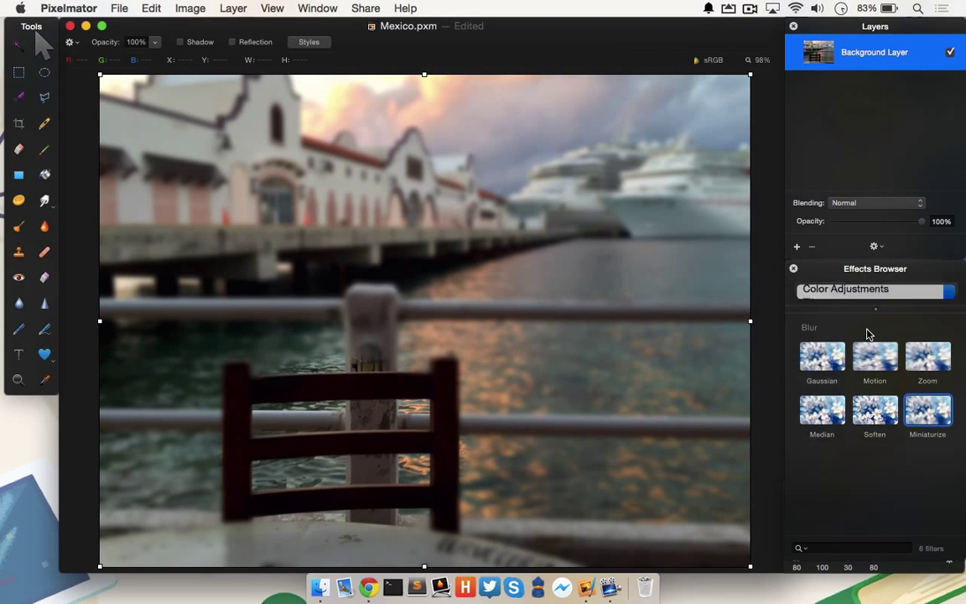
scroll(882, 398, down, 5)
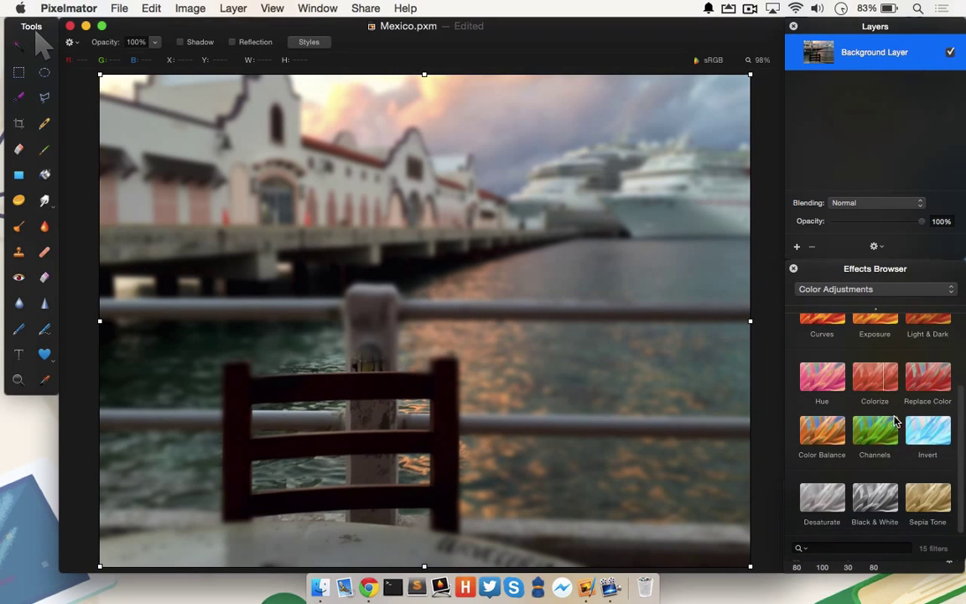
drag(923, 496, 667, 436)
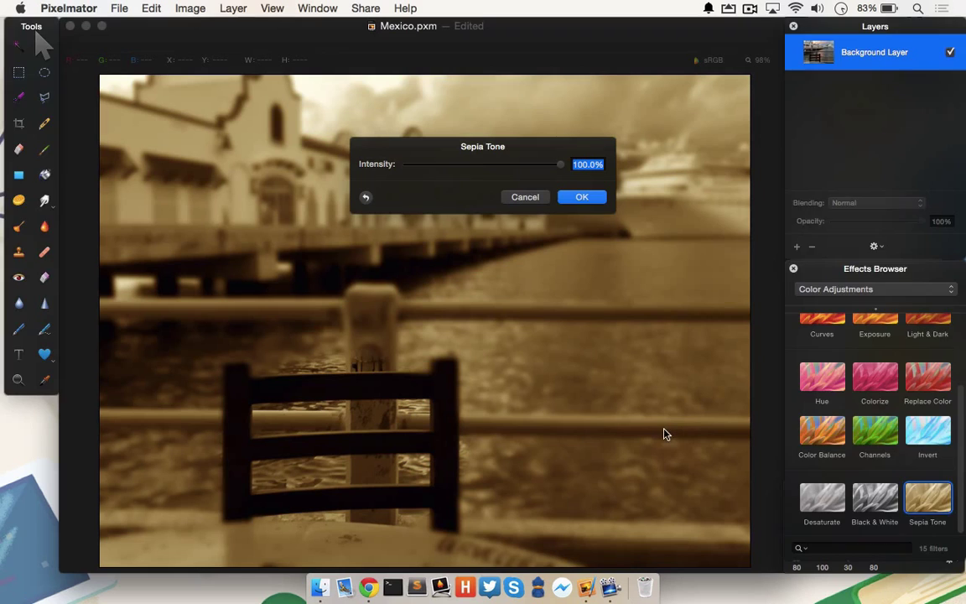
drag(559, 166, 495, 169)
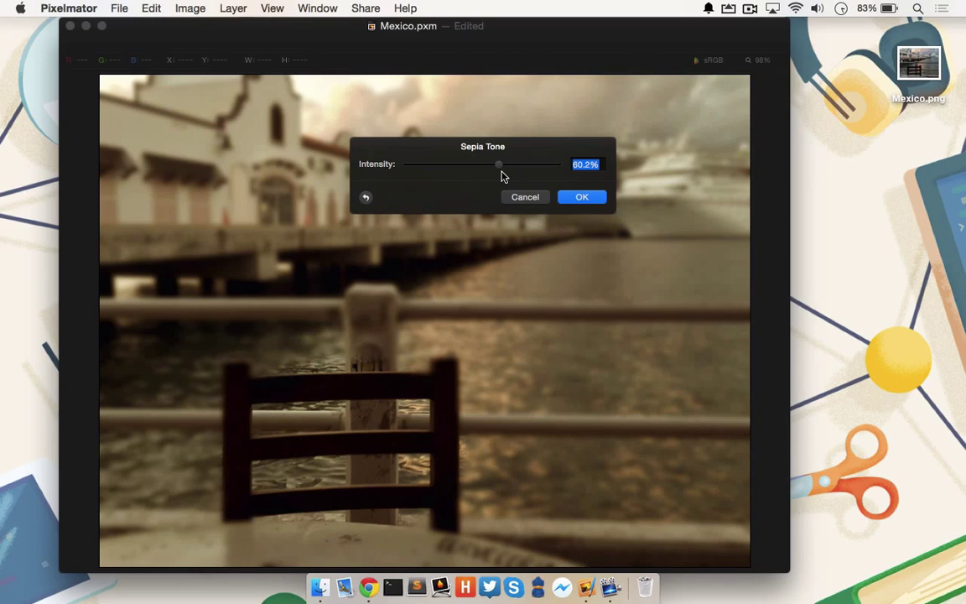
Confirm the sepia tone on the Mac, then give the iPad photo the Urban vintage look
click(562, 201)
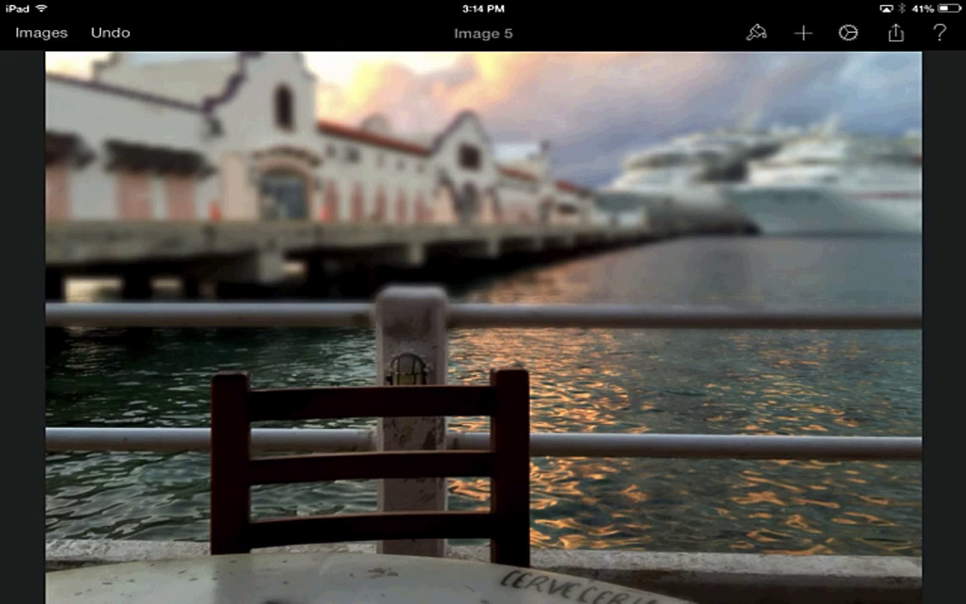
click(756, 33)
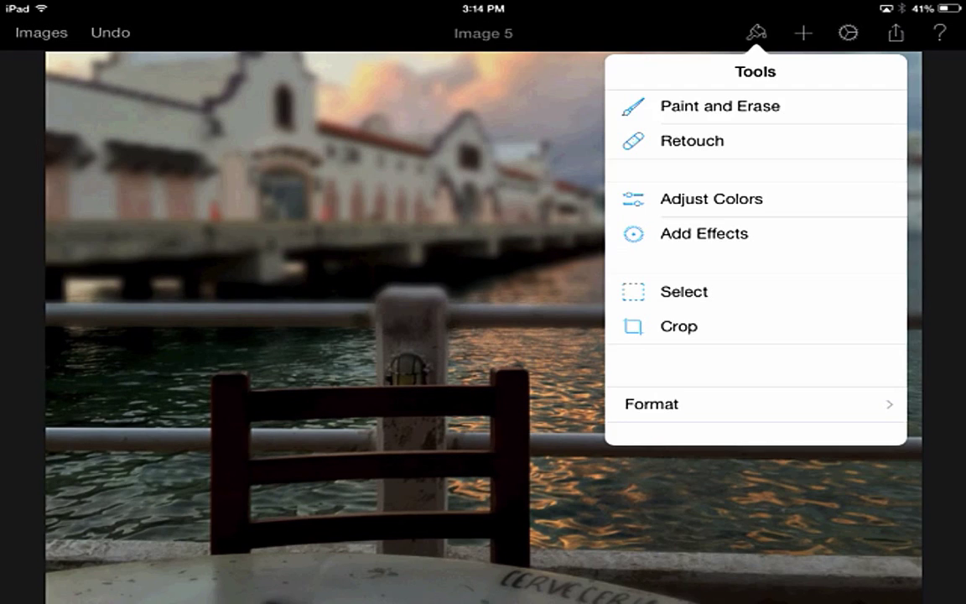
click(705, 233)
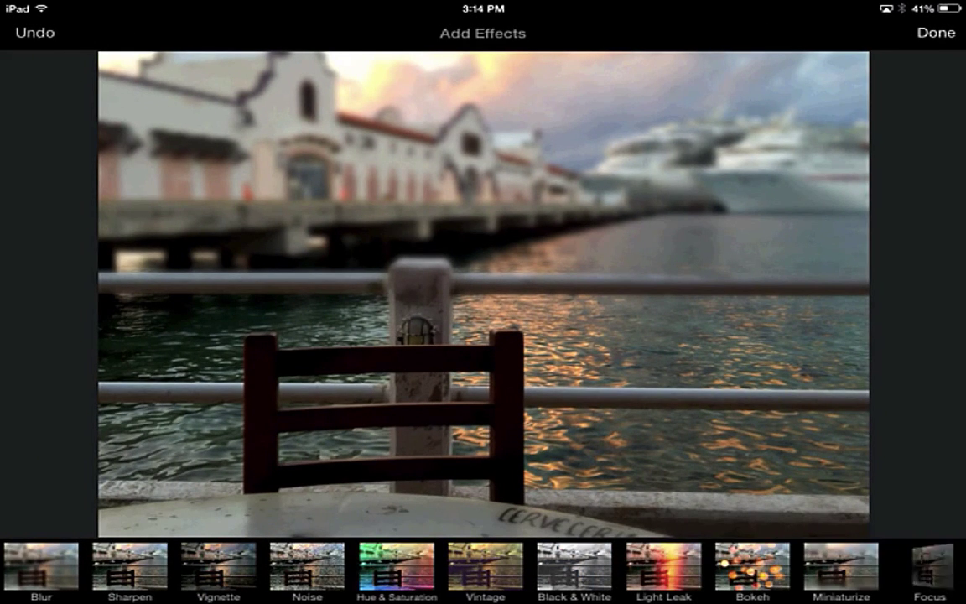
click(485, 568)
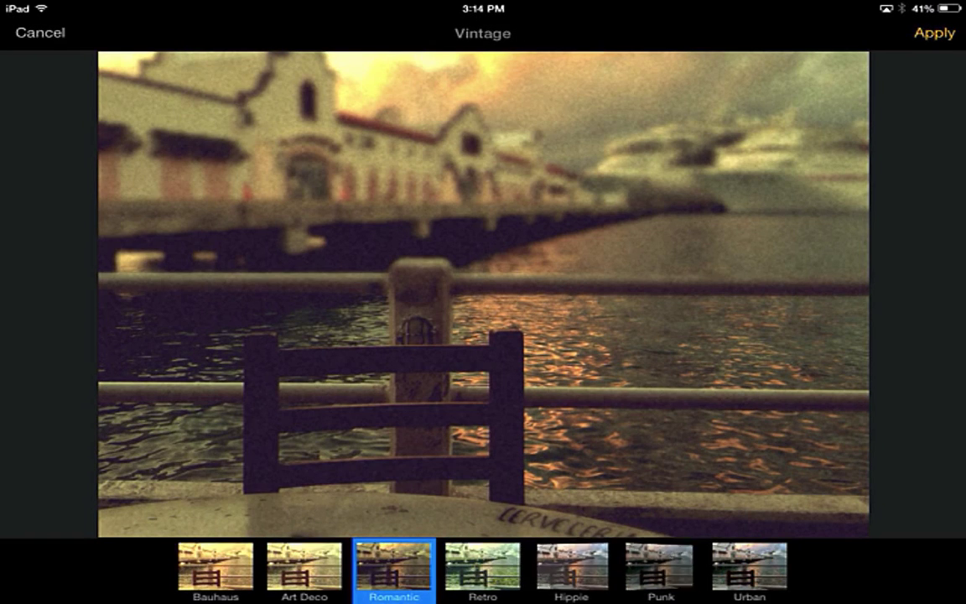
click(748, 568)
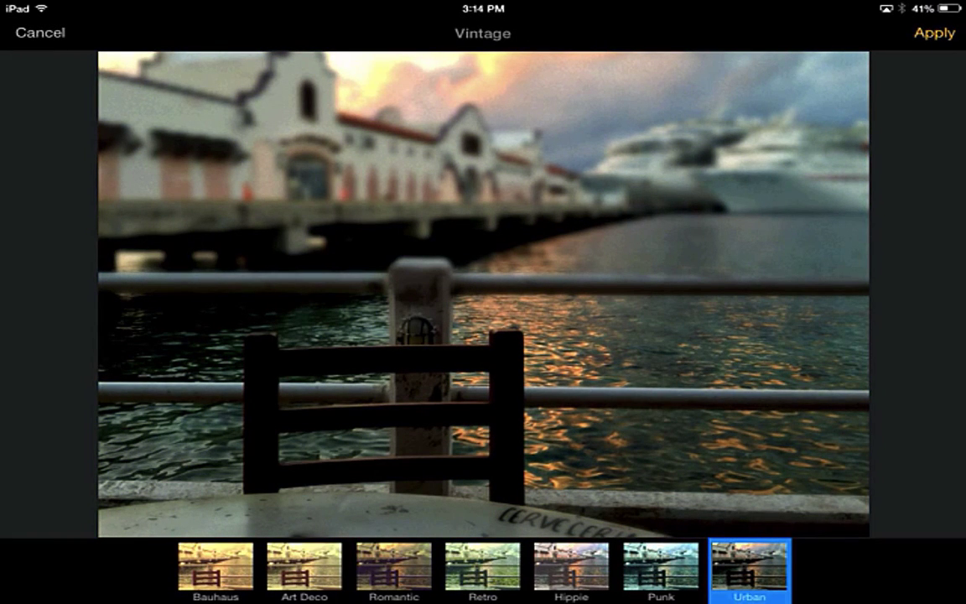
click(933, 33)
click(933, 32)
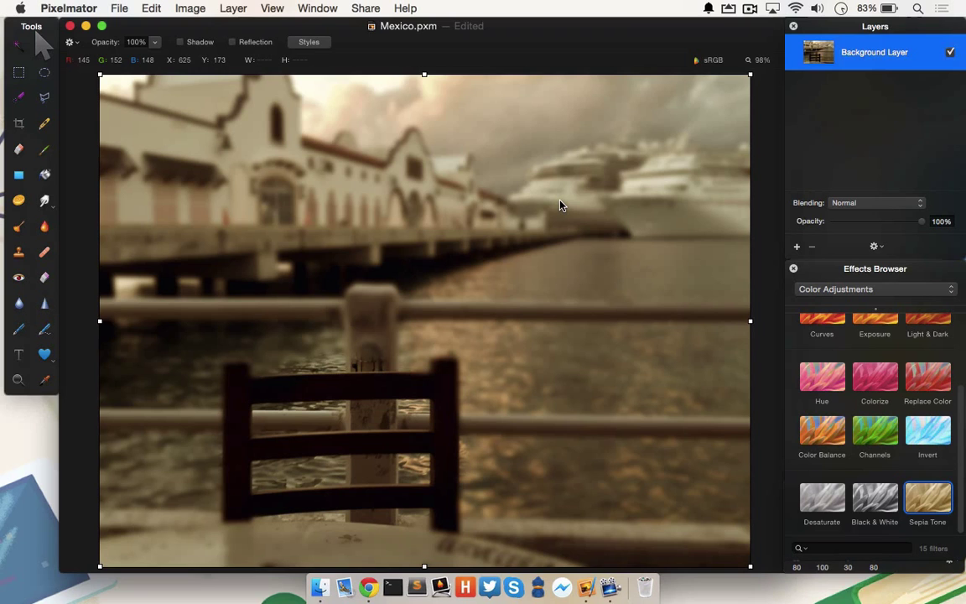
Undo the Sepia Tone and Miniaturize effects with Command-Z
key(super+z)
key(super+z)
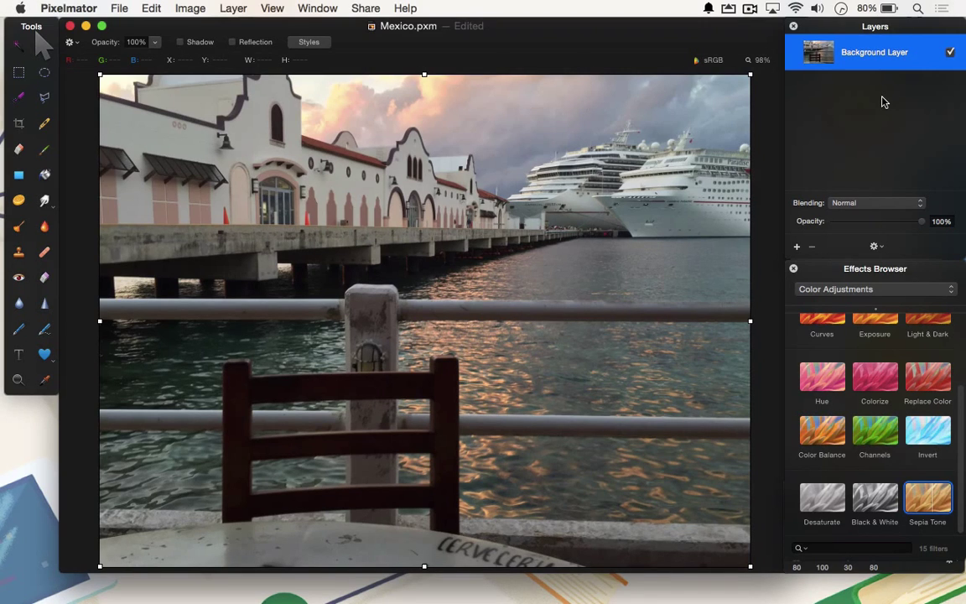
In Quick Mask mode, paint the chair's left upright and bottom rail with an enlarged brush
click(146, 8)
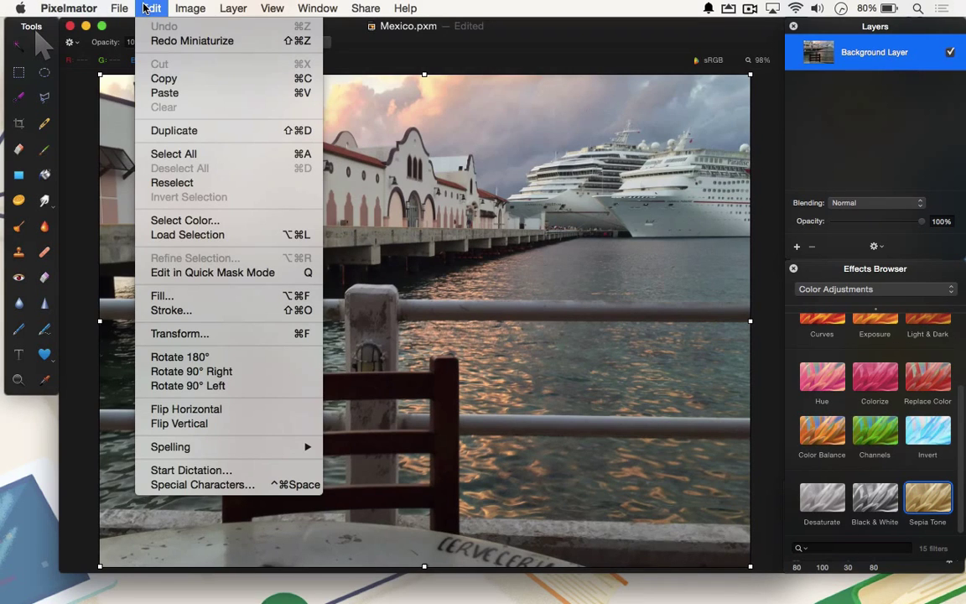
click(177, 271)
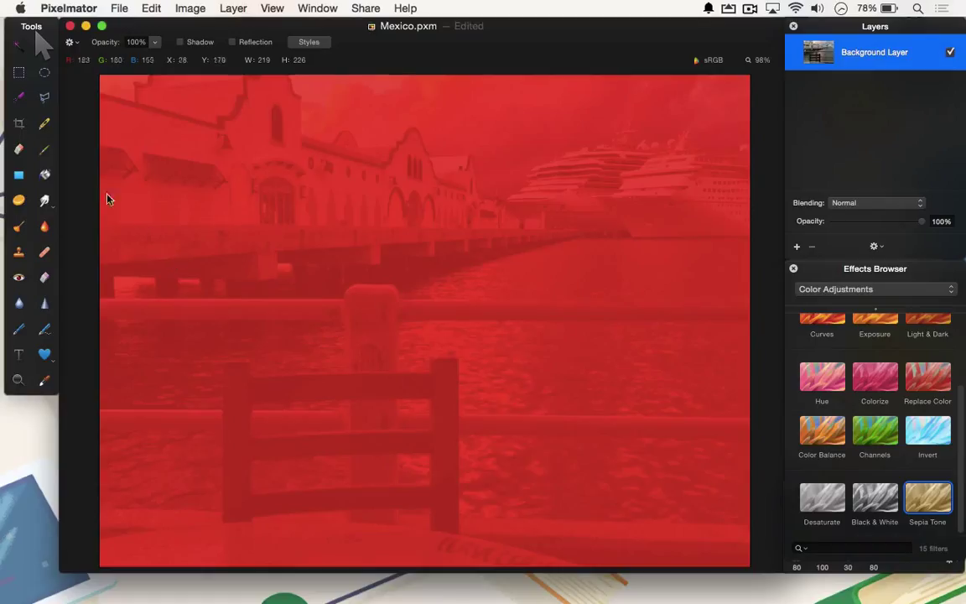
click(47, 149)
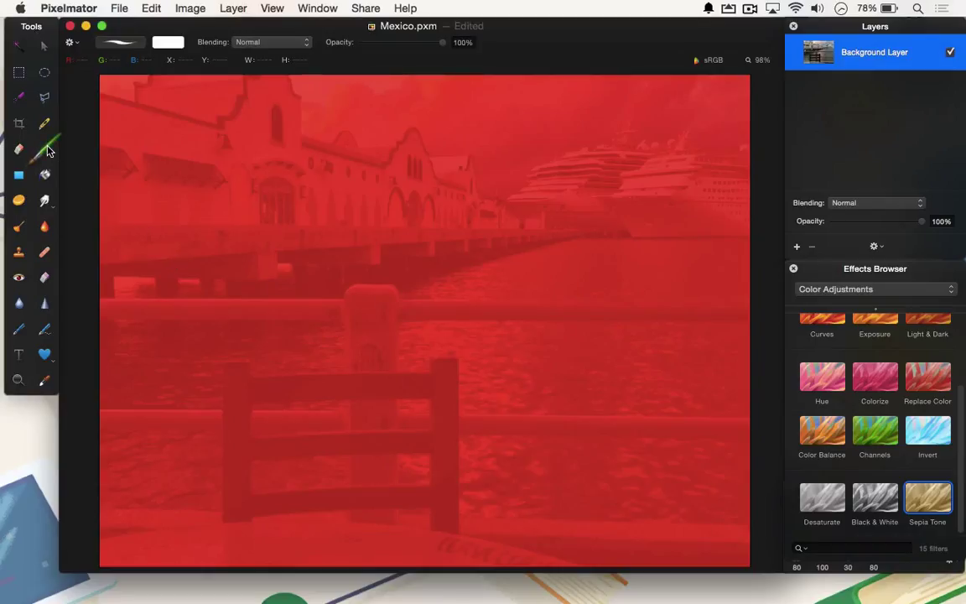
click(166, 49)
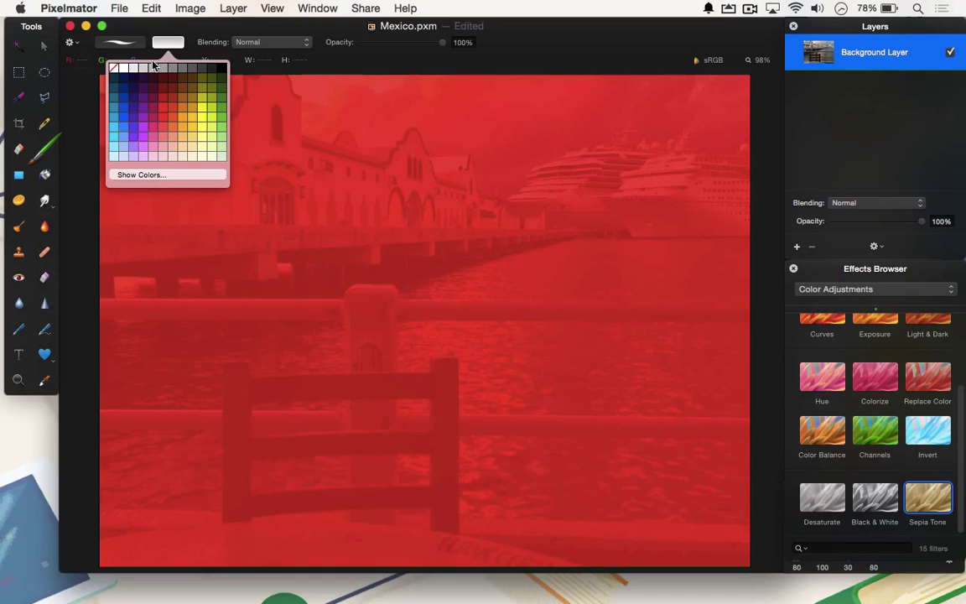
click(105, 57)
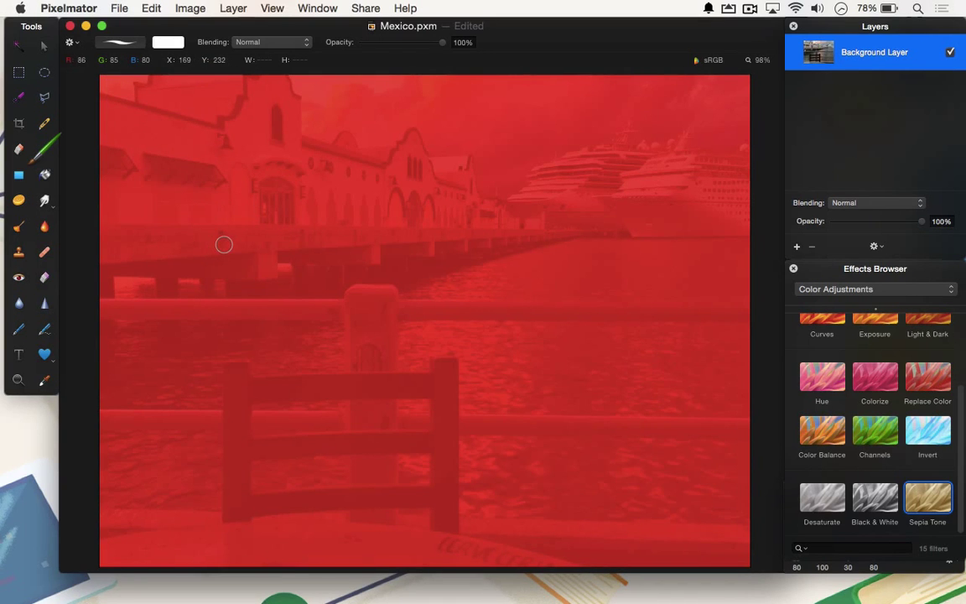
key(bracketright)
key(bracketright)
key(bracketright)
drag(233, 373, 238, 516)
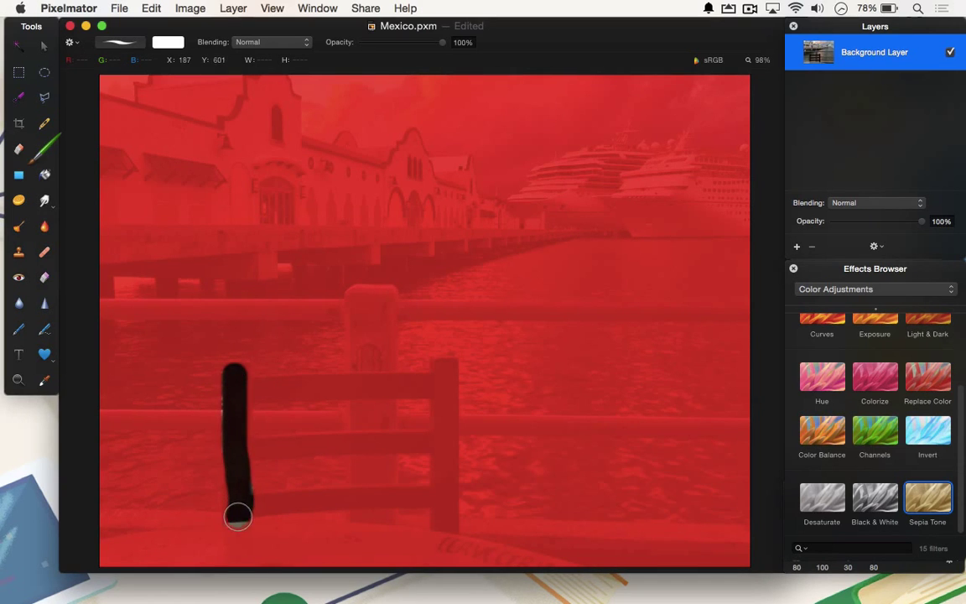
mouse_move(250, 450)
mouse_down()
mouse_move(419, 435)
mouse_move(440, 461)
mouse_up()
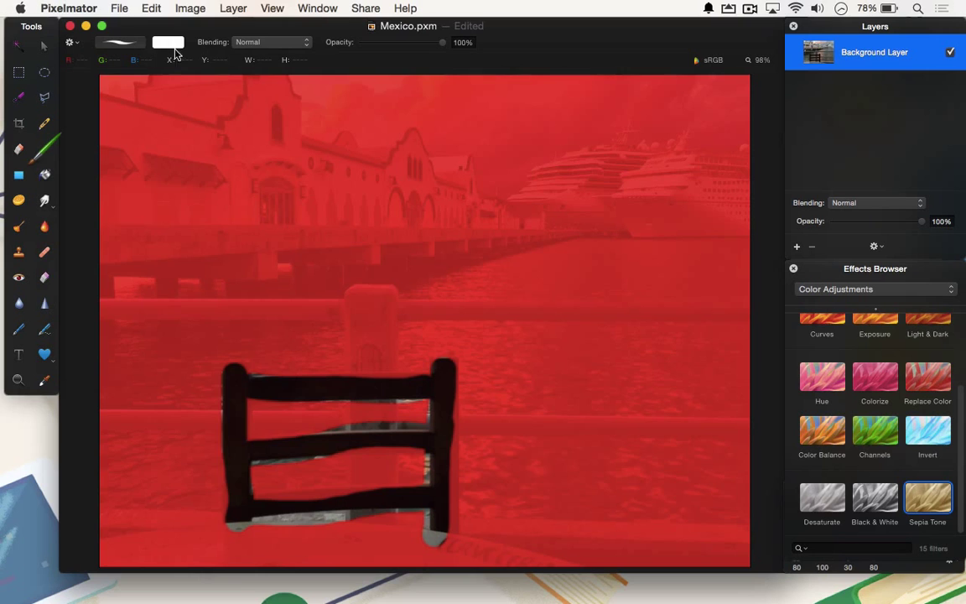
Turn the painted quick mask into a selection and invert it to everything but the chair
click(151, 9)
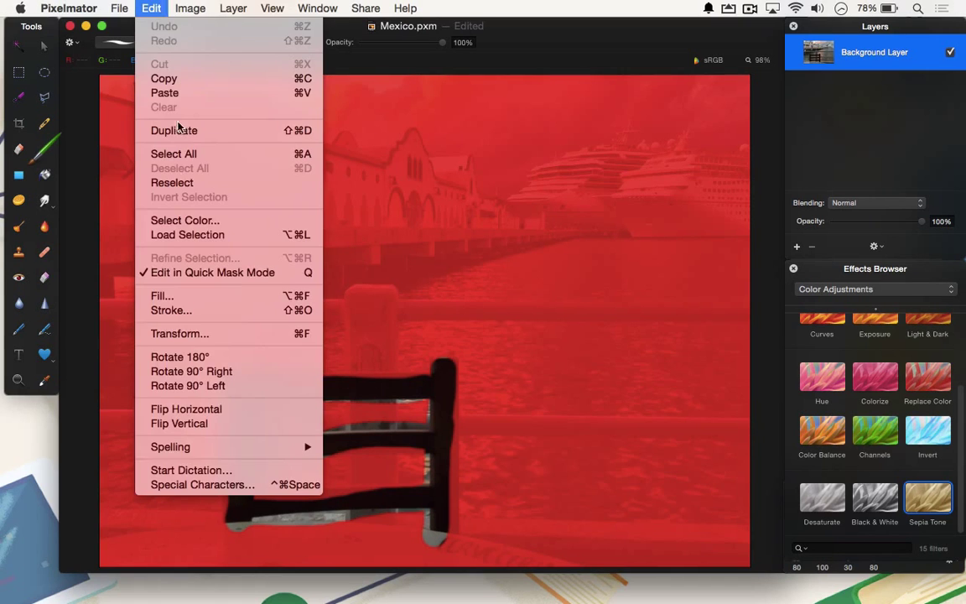
click(191, 272)
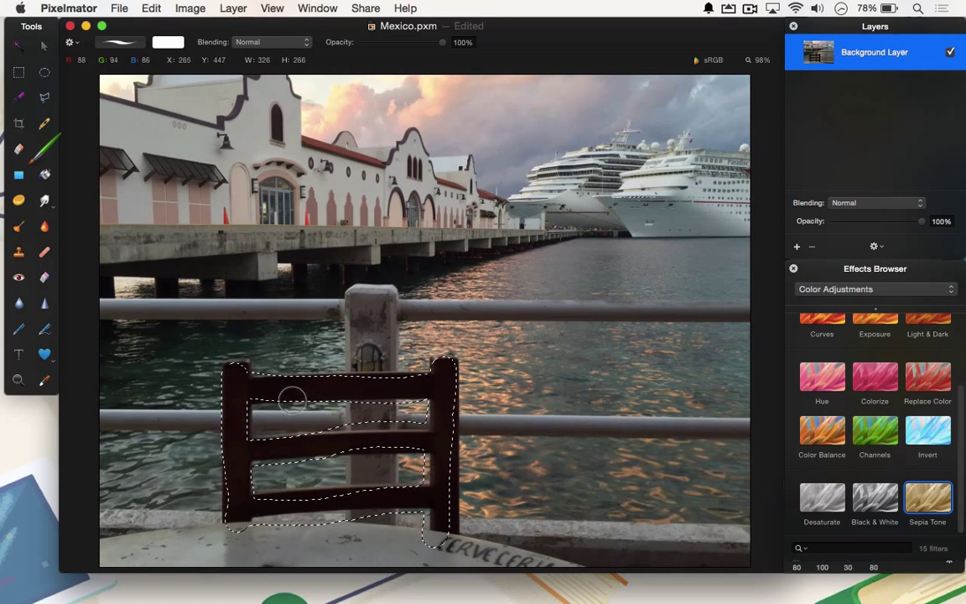
click(153, 8)
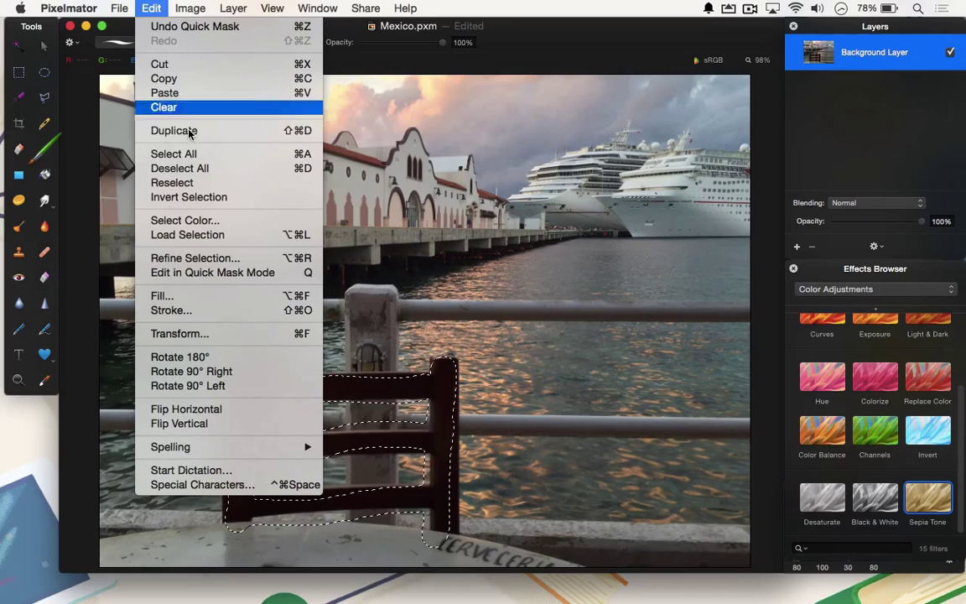
click(198, 196)
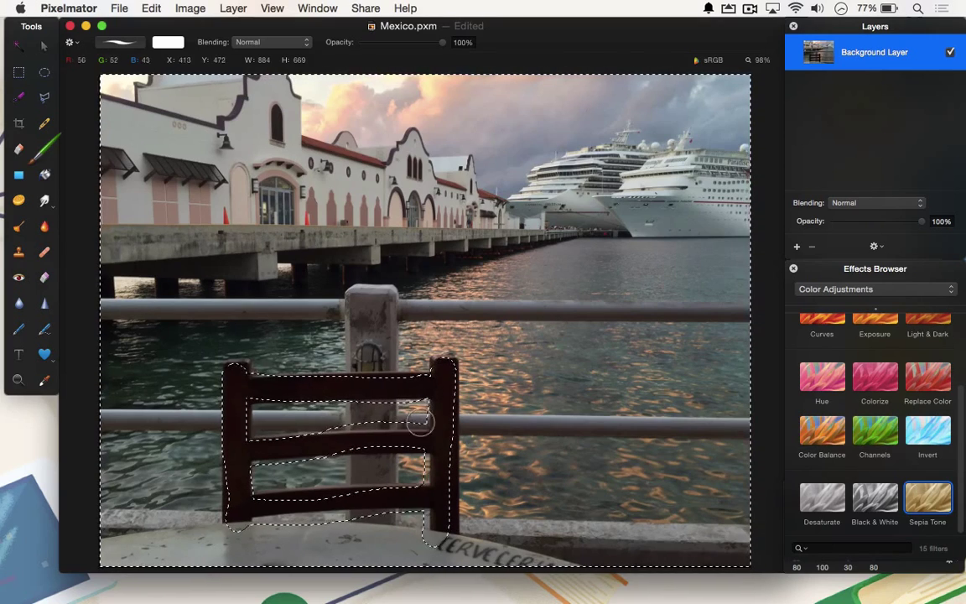
Apply Black & White to the inverted selection and deselect all
drag(883, 500, 619, 341)
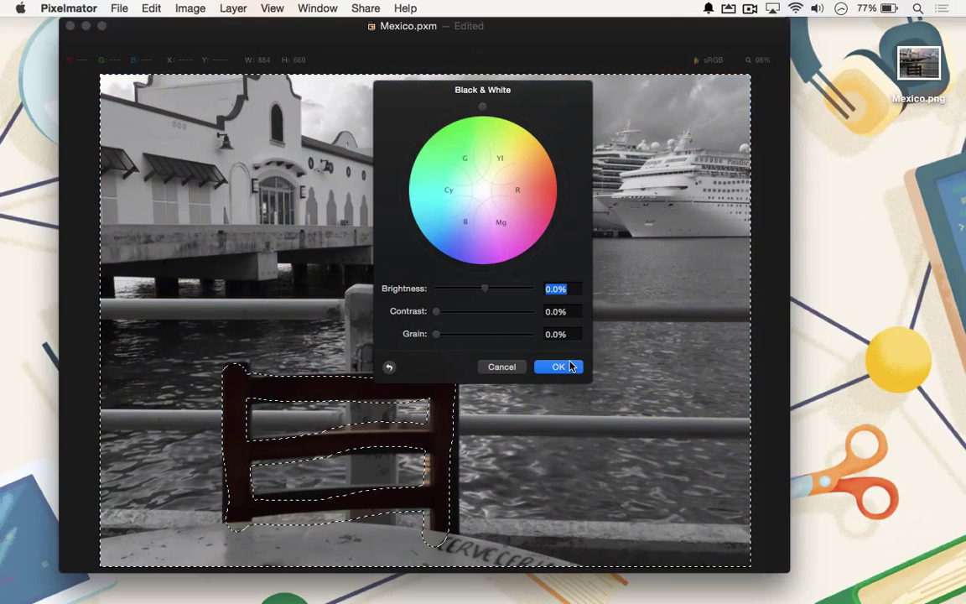
click(556, 366)
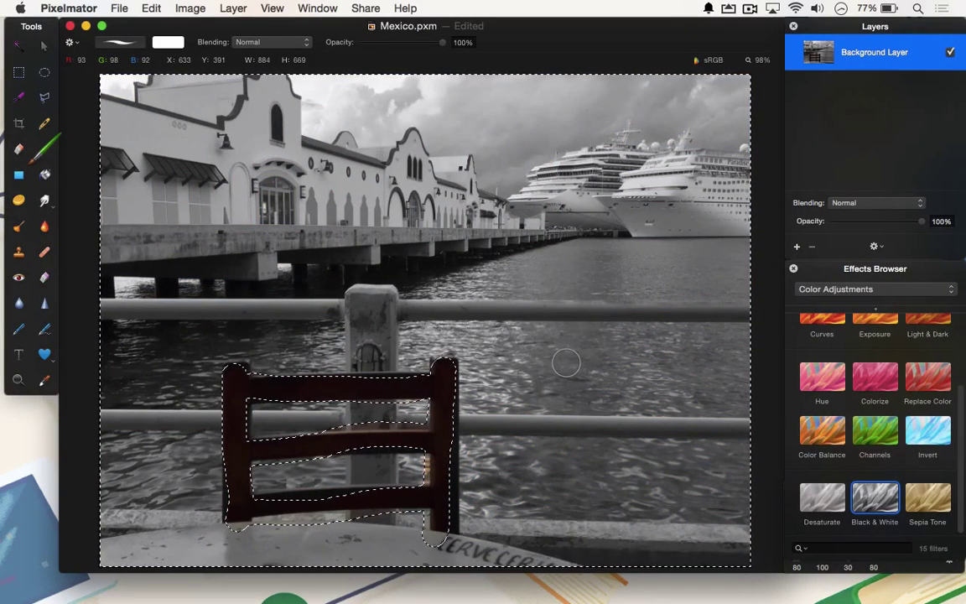
click(159, 8)
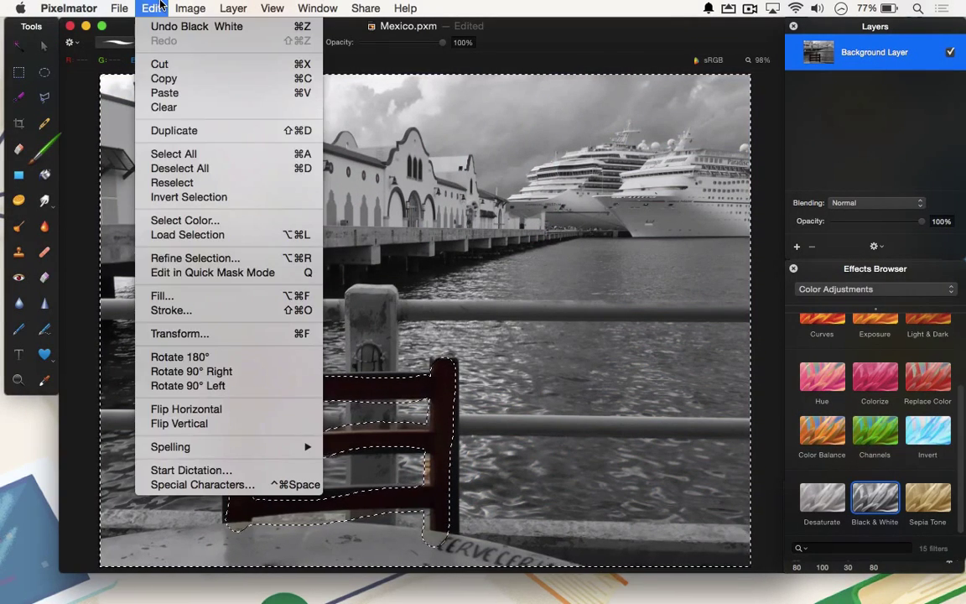
click(204, 166)
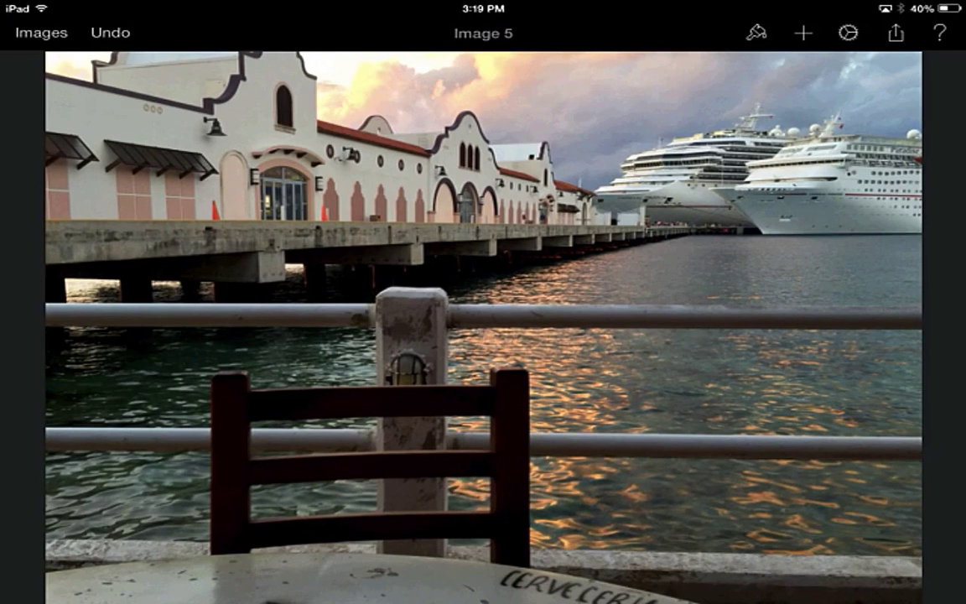
On iPad, switch to selection mode with the Rectangular Selection tool
click(757, 33)
click(683, 291)
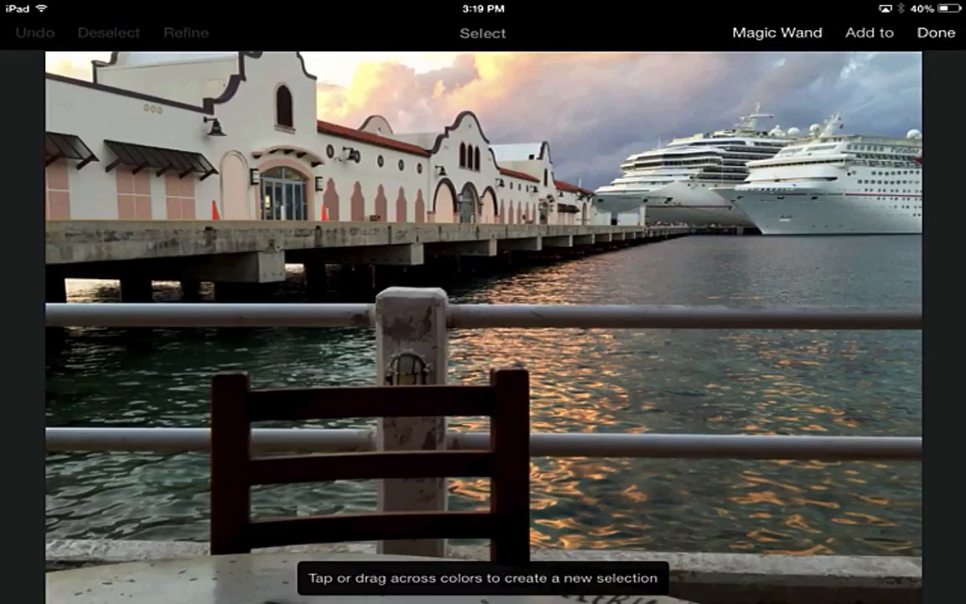
click(778, 32)
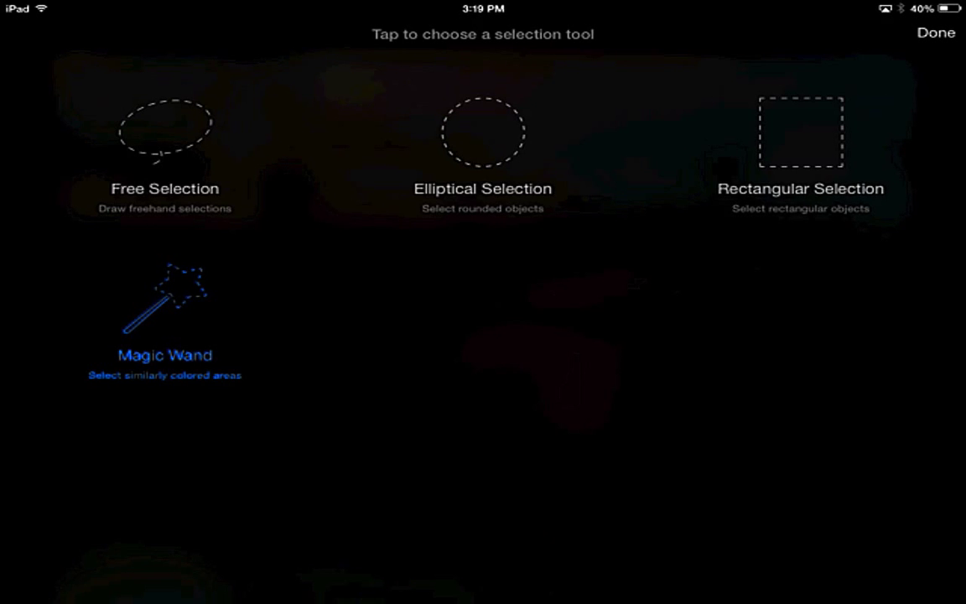
click(801, 142)
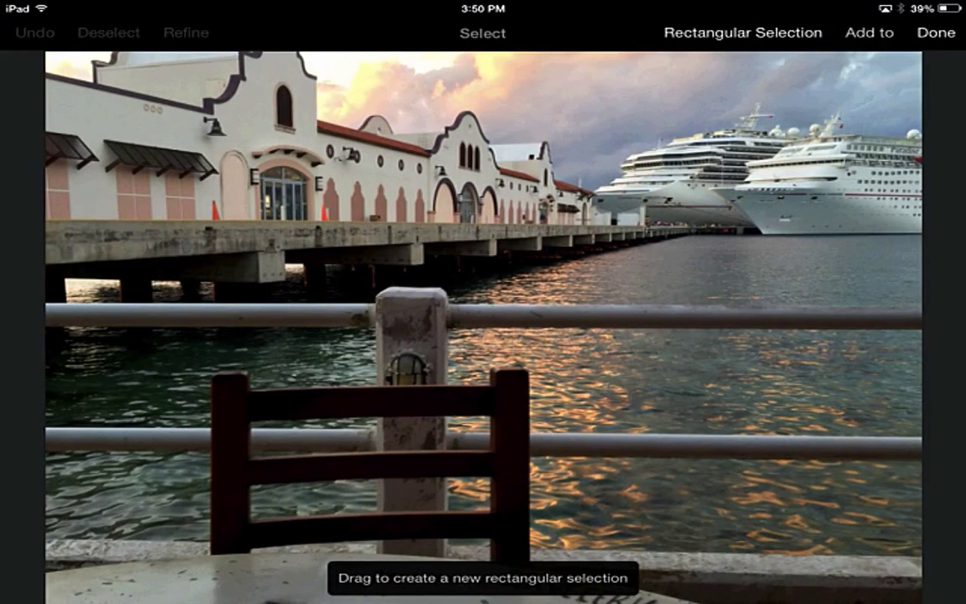
Select the upper part of the photo edge to edge, down to the chair's top
drag(47, 53, 816, 302)
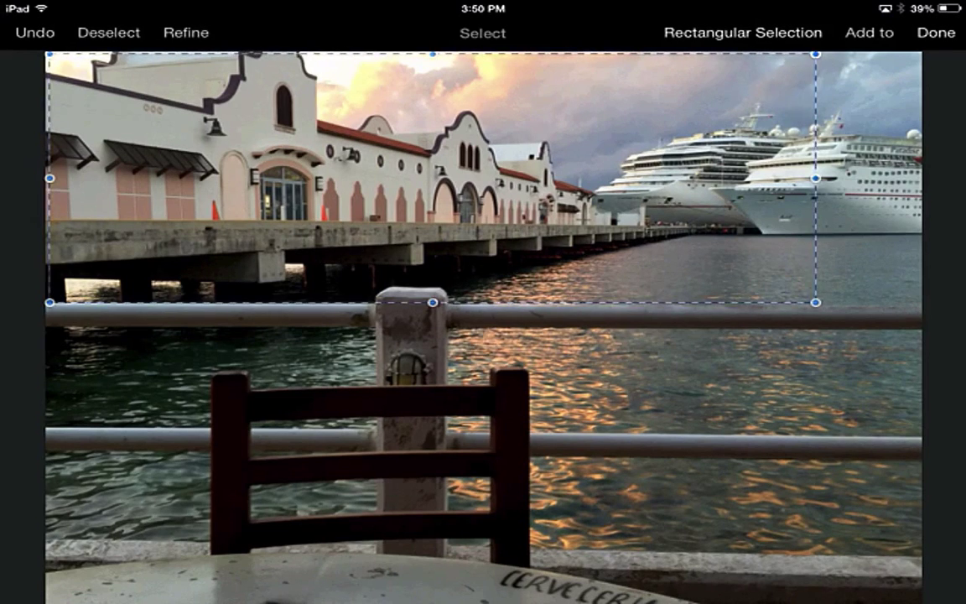
drag(816, 178, 925, 178)
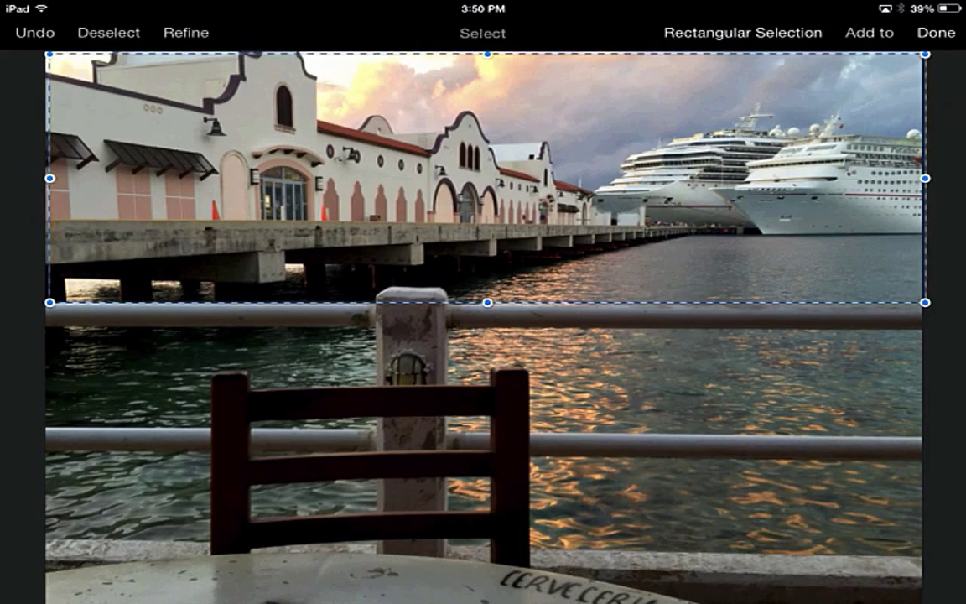
drag(487, 177, 483, 173)
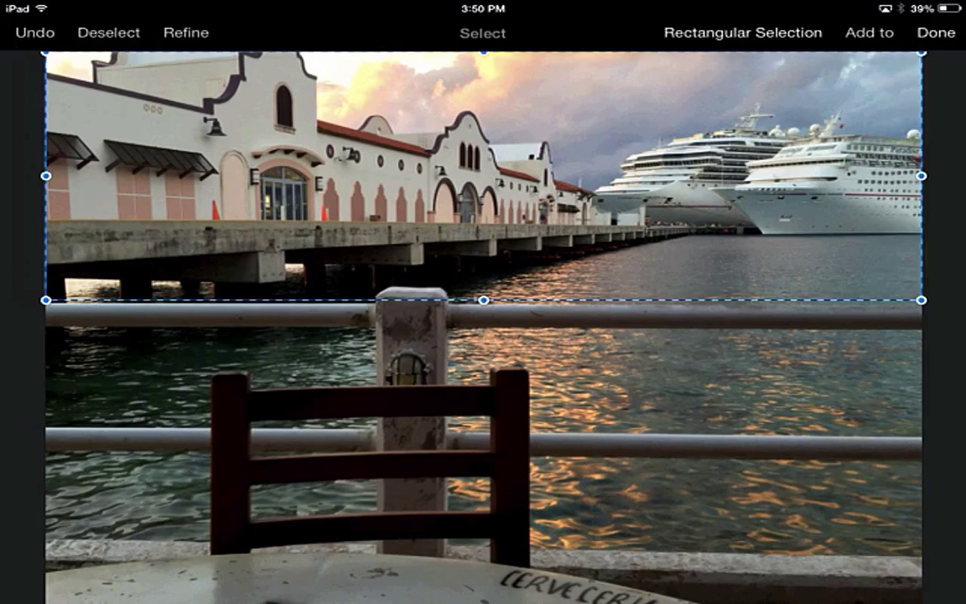
drag(921, 299, 921, 361)
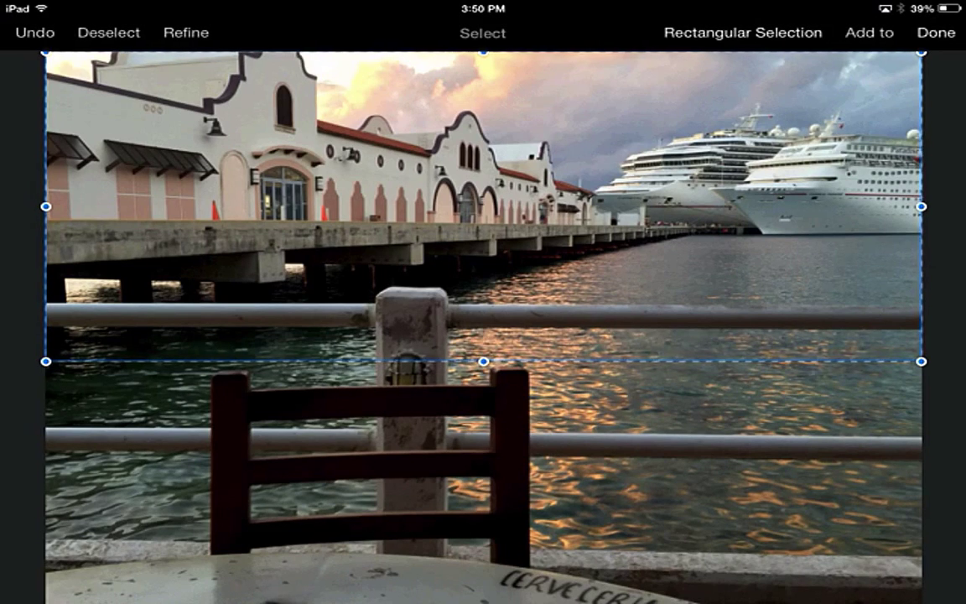
Add rectangles to the right and left of the chair down to the bottom, and finish the selection
drag(852, 384, 922, 505)
drag(887, 444, 603, 422)
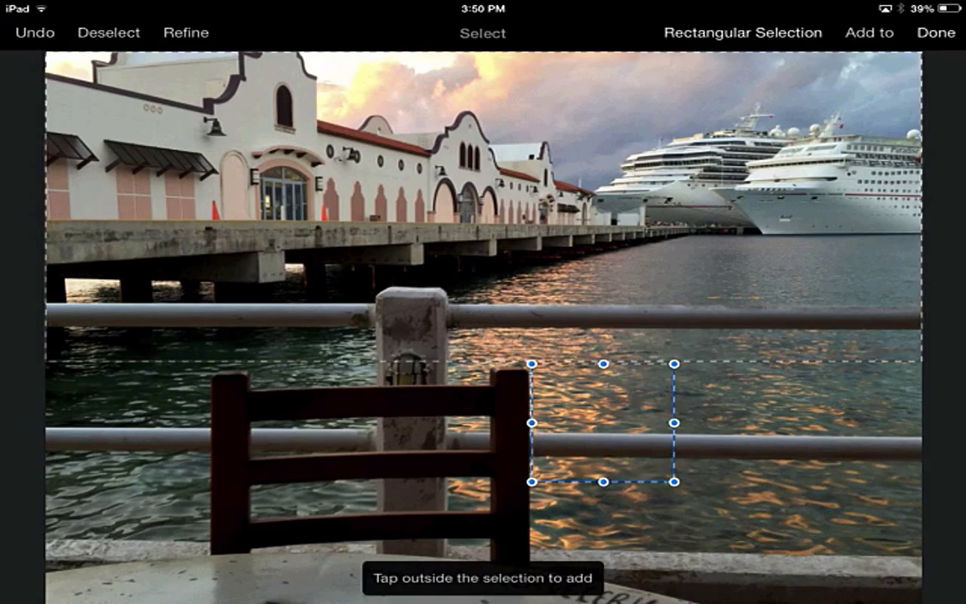
mouse_move(674, 481)
mouse_down()
mouse_move(871, 566)
mouse_move(908, 594)
mouse_move(940, 586)
mouse_move(922, 590)
mouse_up()
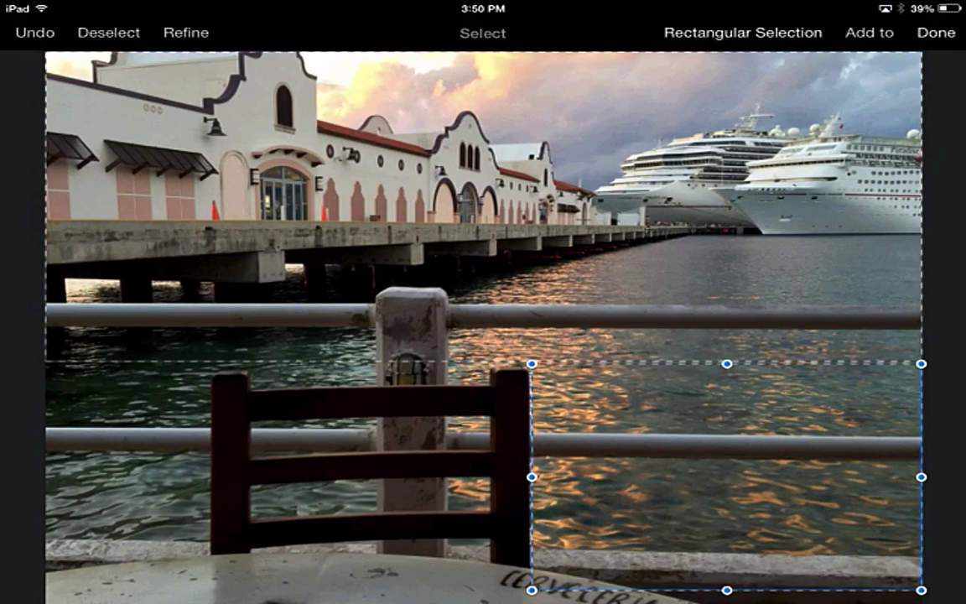
click(870, 32)
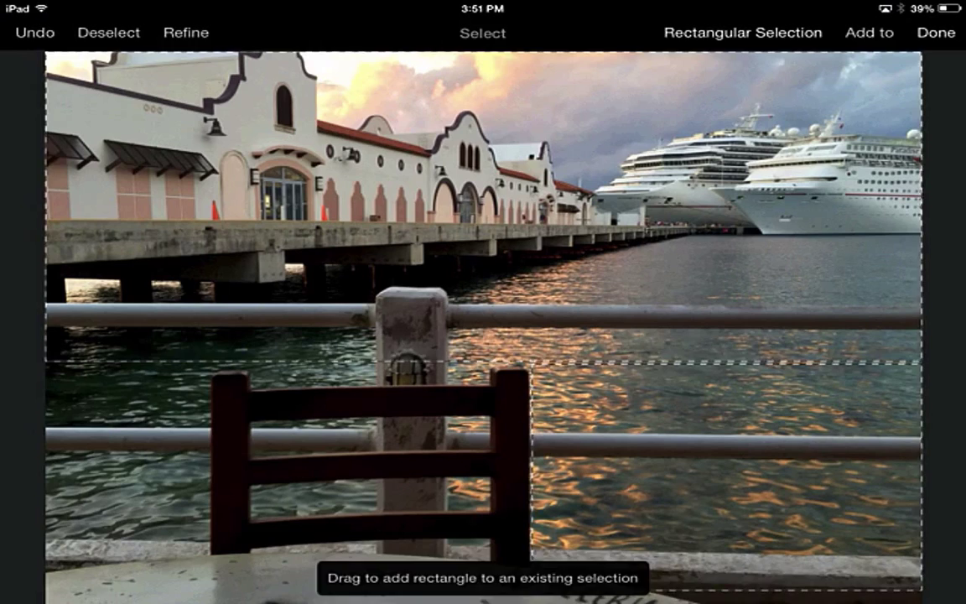
drag(35, 364, 177, 483)
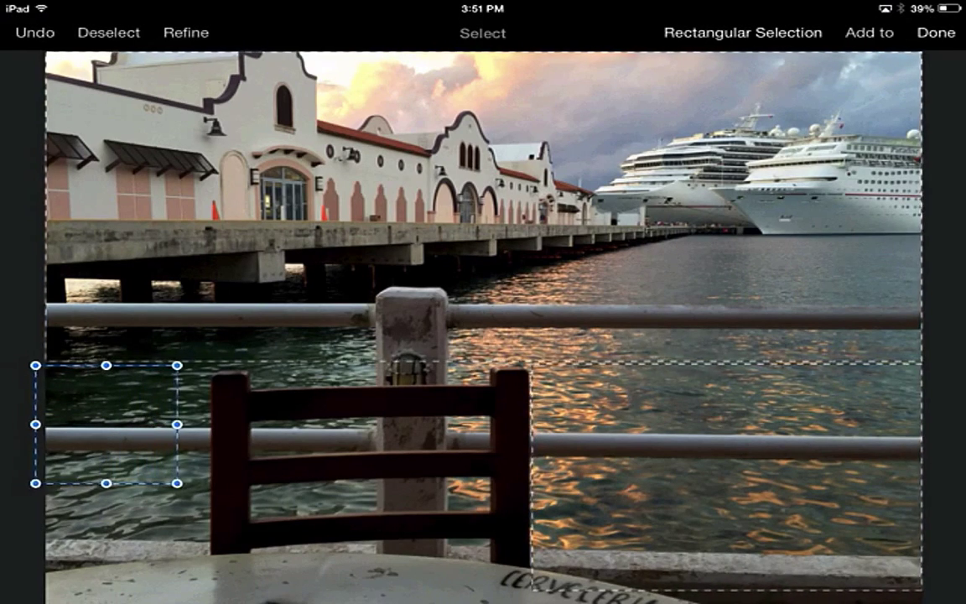
drag(187, 479, 207, 602)
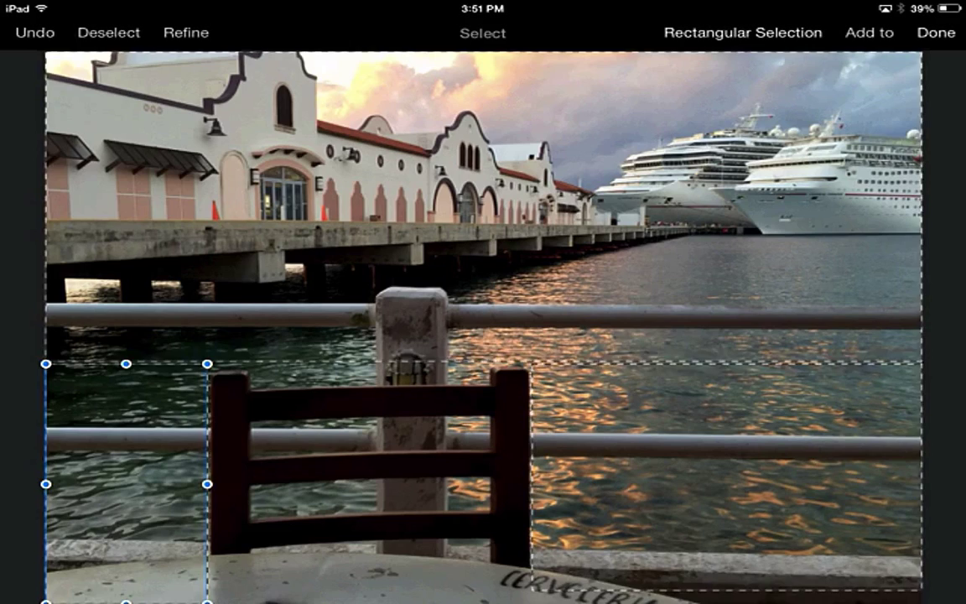
click(936, 32)
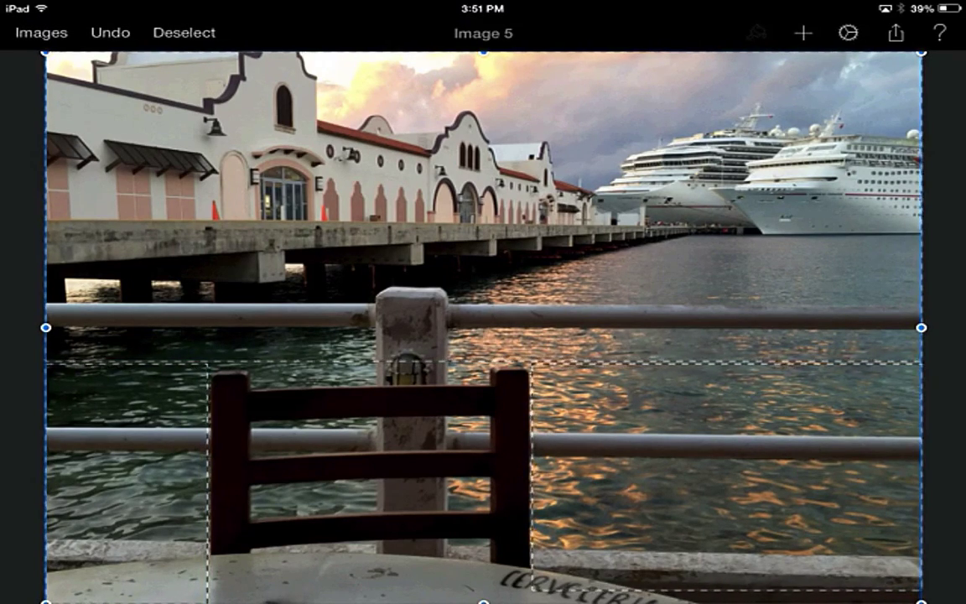
Apply the Black & White effect outside the chair's rectangle, then clear the selection
click(756, 32)
click(701, 233)
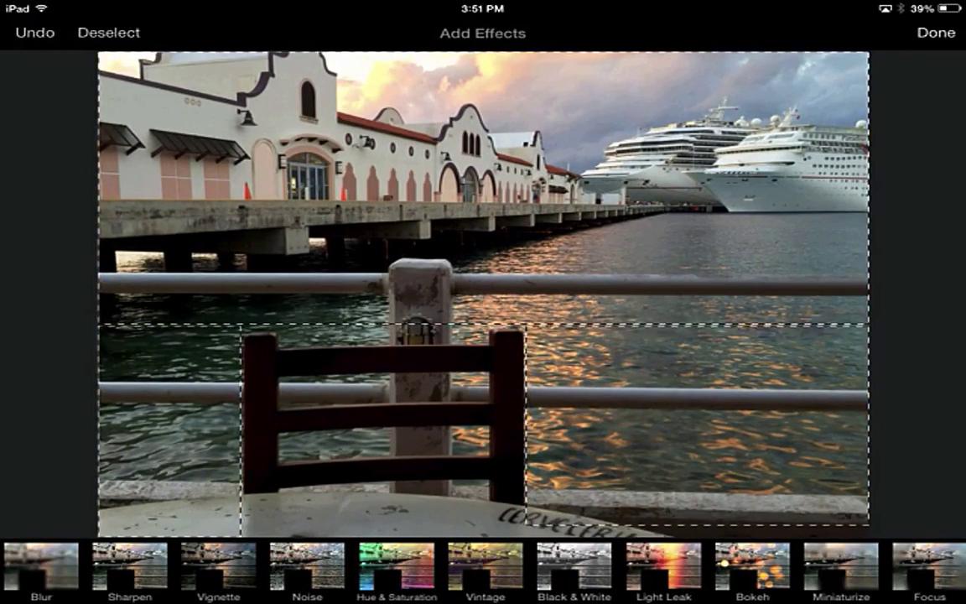
click(573, 566)
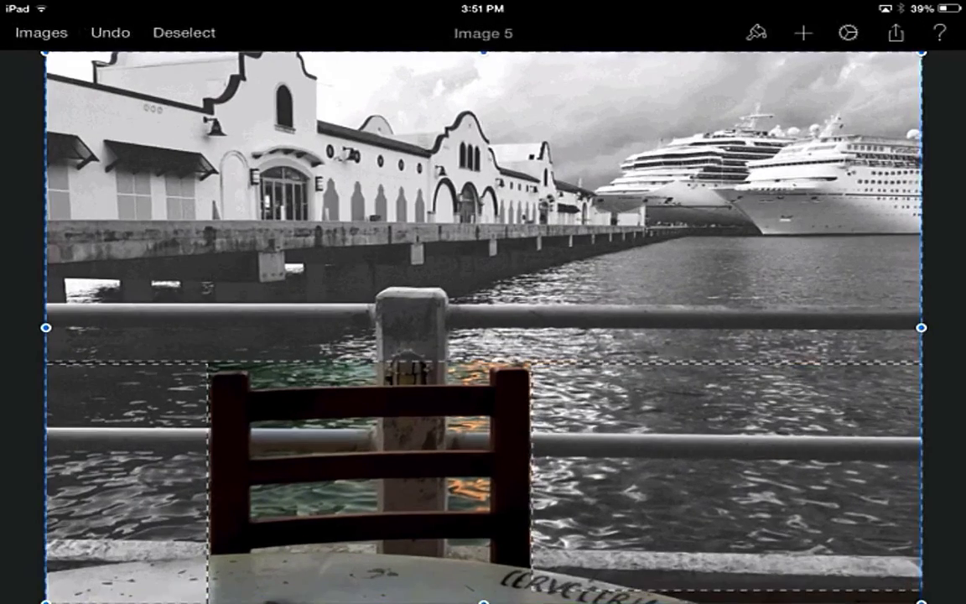
click(184, 32)
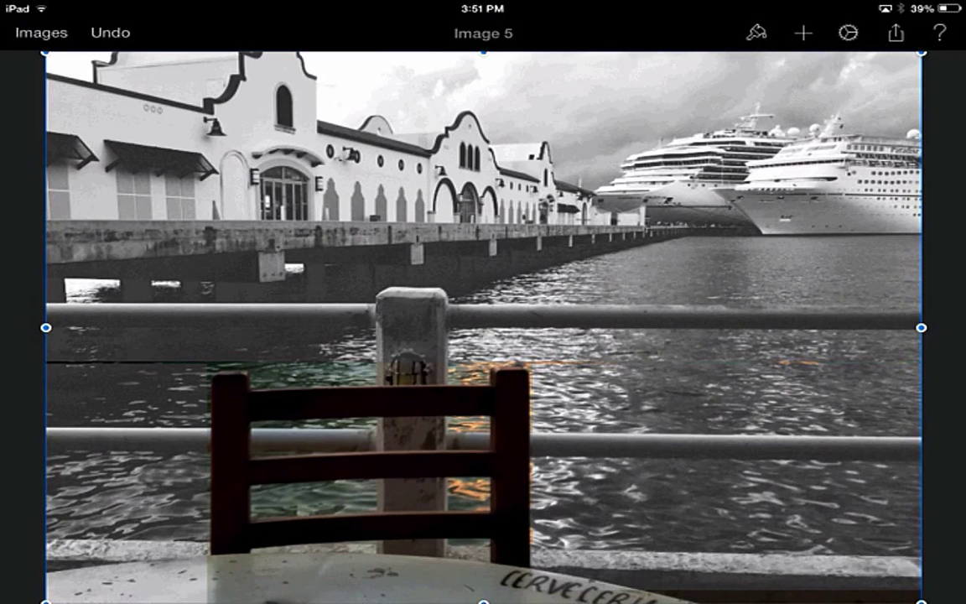